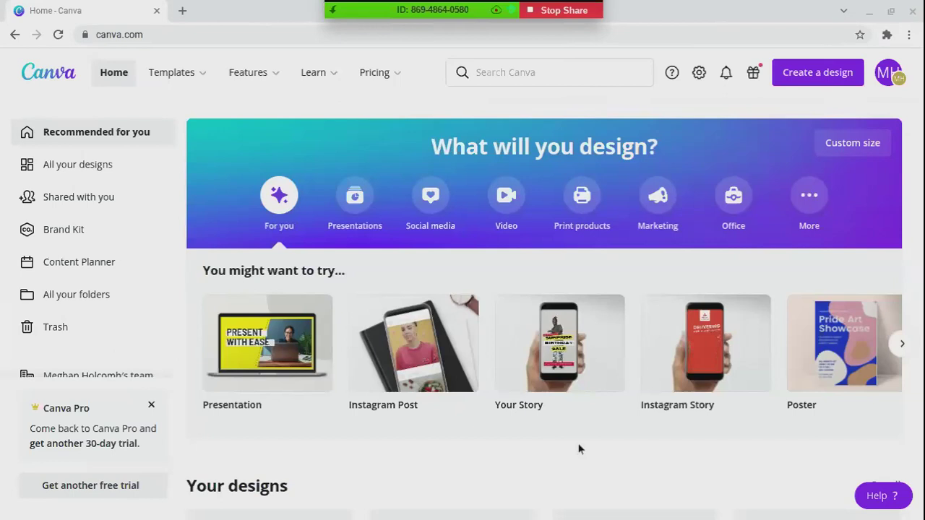
scroll(578, 449, "down", 5)
scroll(582, 442, "up", 4)
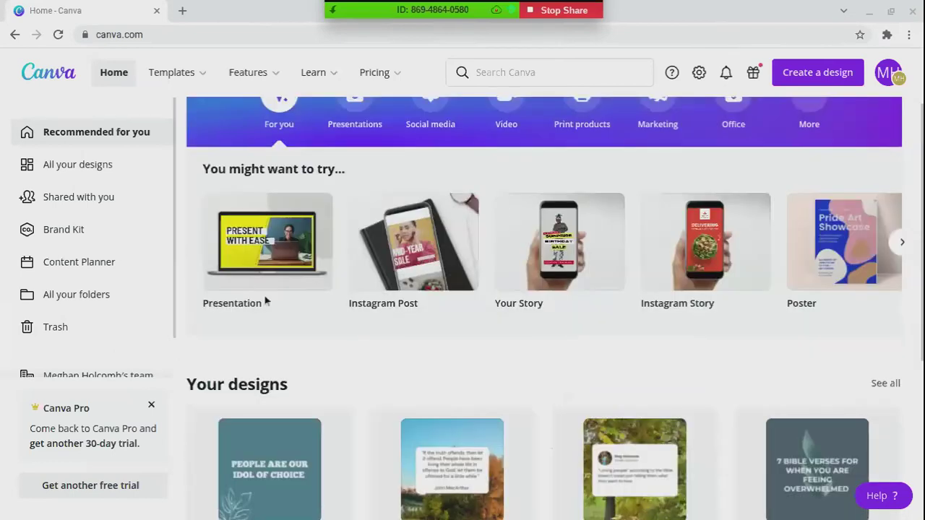
mouse_move(589, 319)
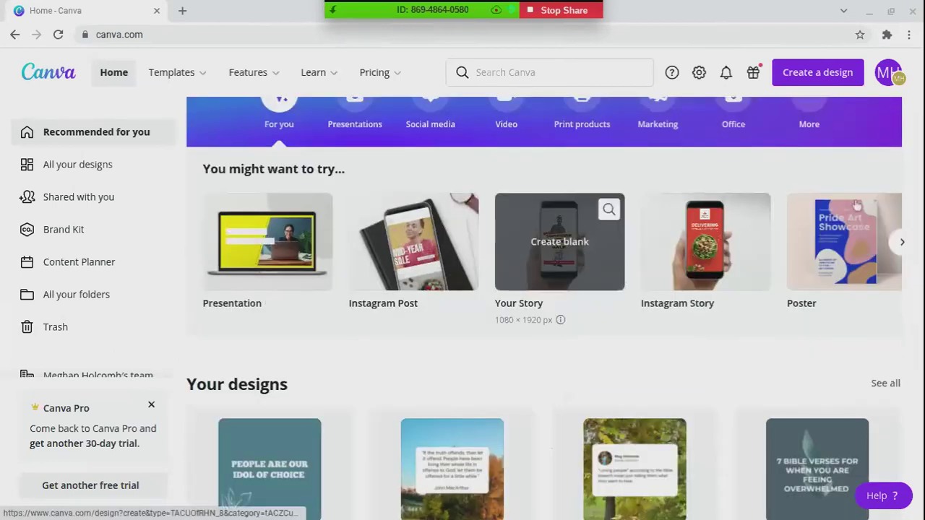
scroll(567, 338, "down", 1)
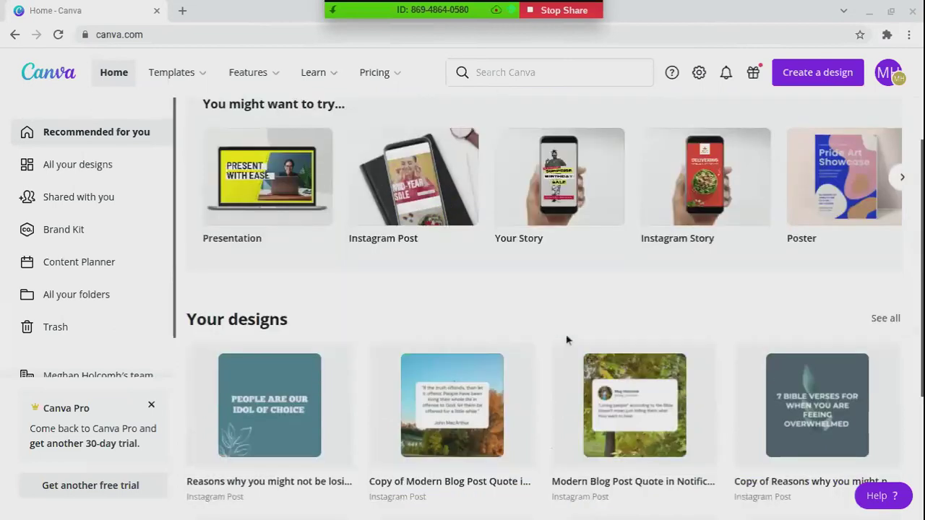
scroll(567, 338, "down", 3)
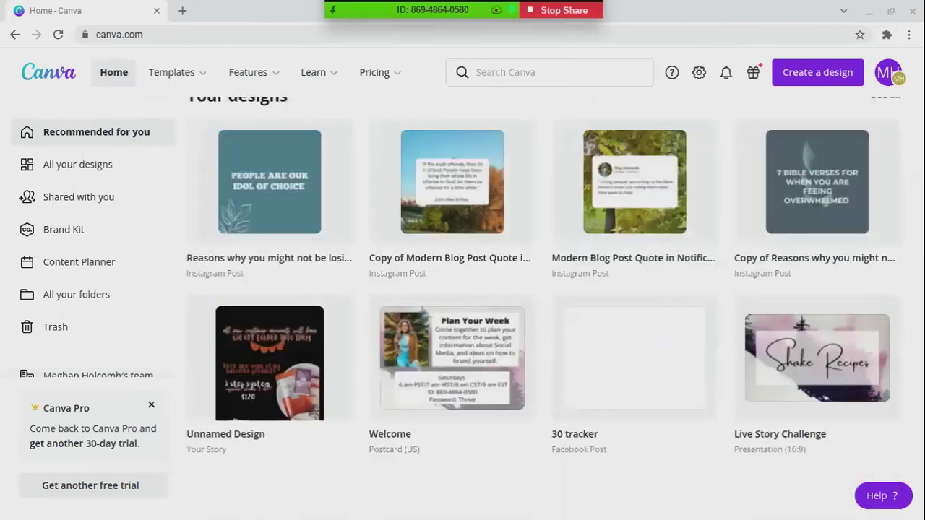
mouse_move(796, 329)
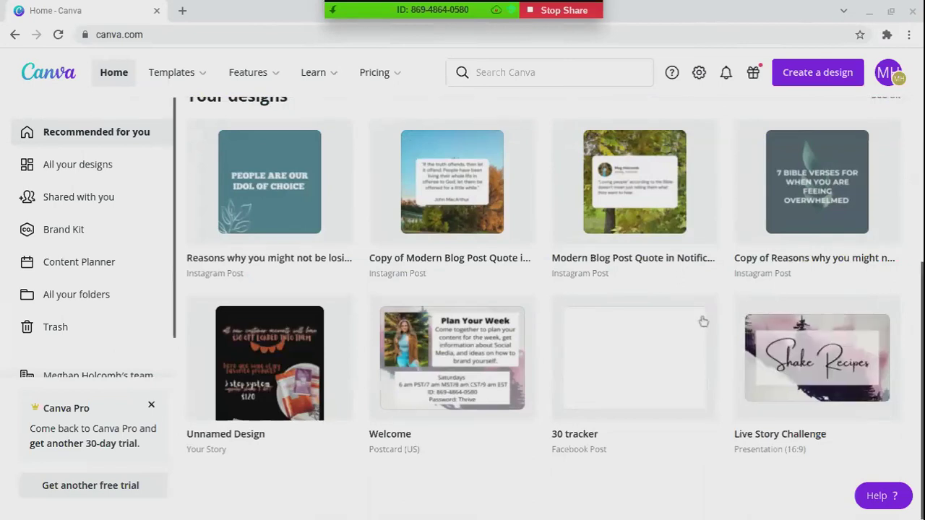
mouse_move(697, 329)
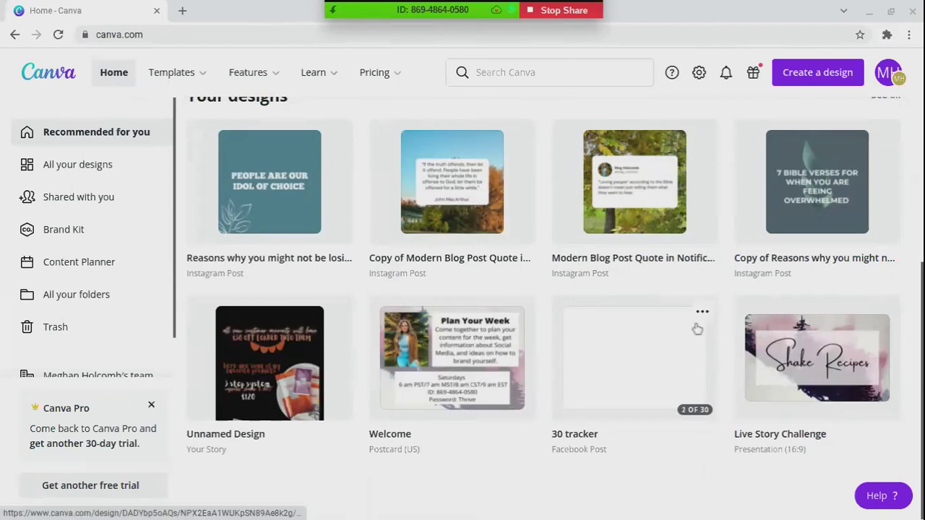
scroll(698, 329, "up", 2)
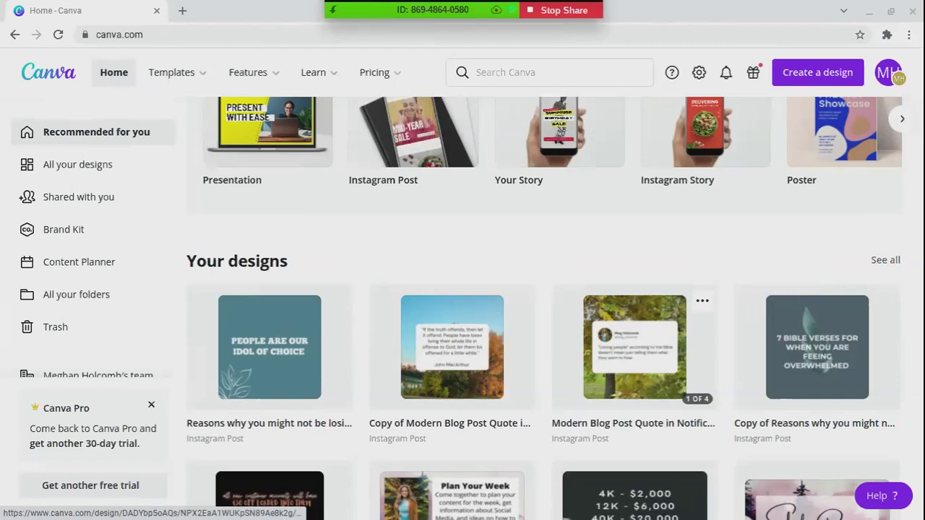
- Open the 'Copy of Reasons why you might not be losing weight' design and scroll through its slides
left_click(785, 332)
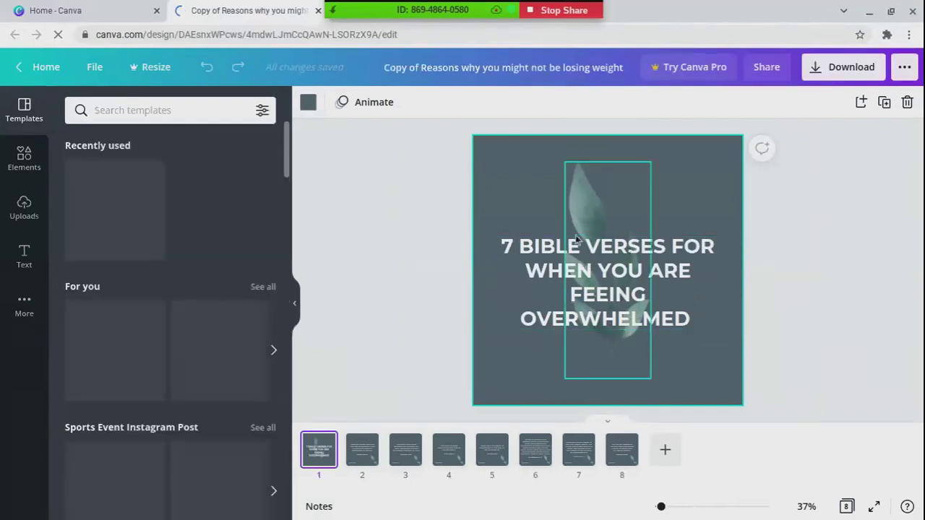
scroll(150, 298, "down", 2)
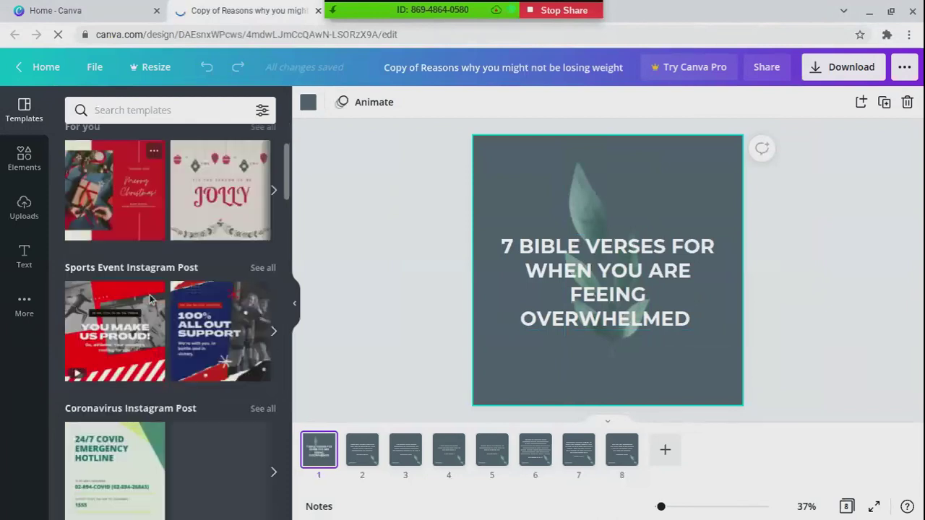
scroll(150, 299, "up", 2)
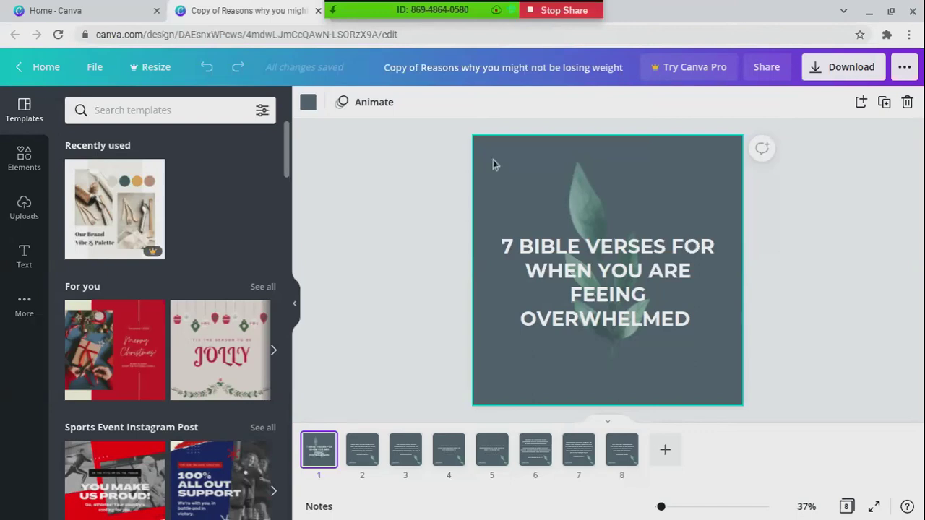
- Check the title slide's background colour, leave it unchanged, and show the Elements library
left_click(308, 103)
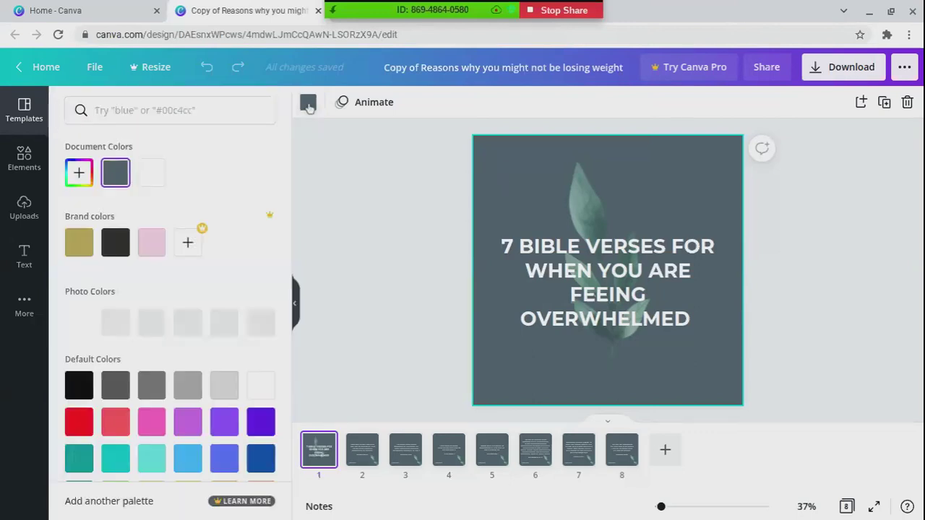
left_click(341, 133)
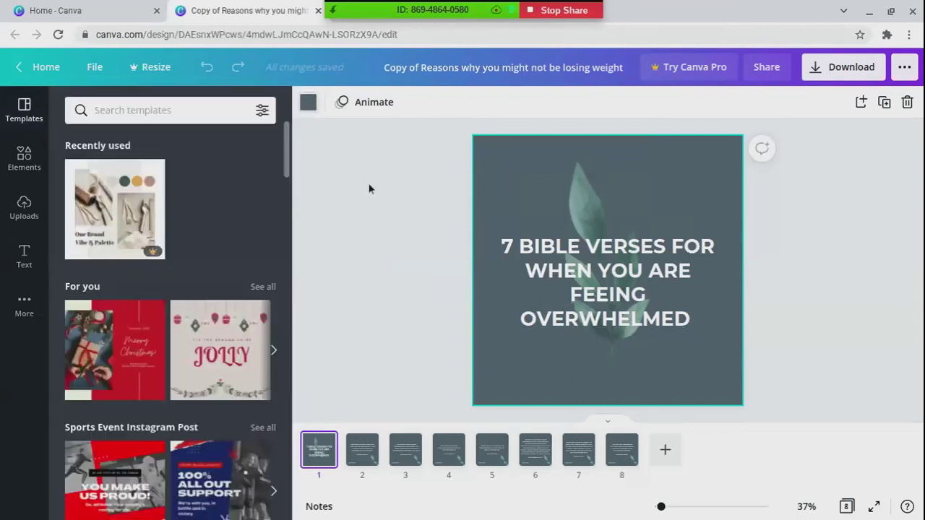
left_click(14, 166)
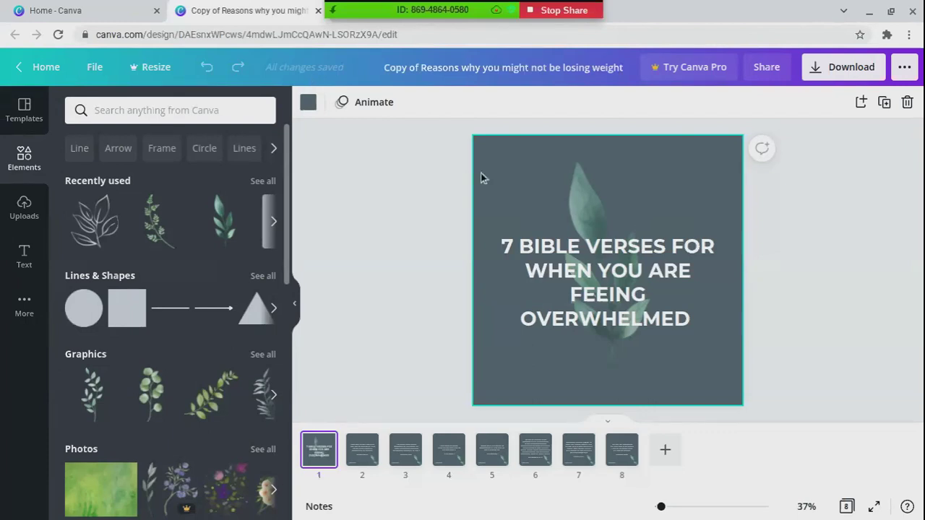
- Look through fonts for the title text, keep the current one, then go to the Psalms 55:22 slide
left_click(547, 250)
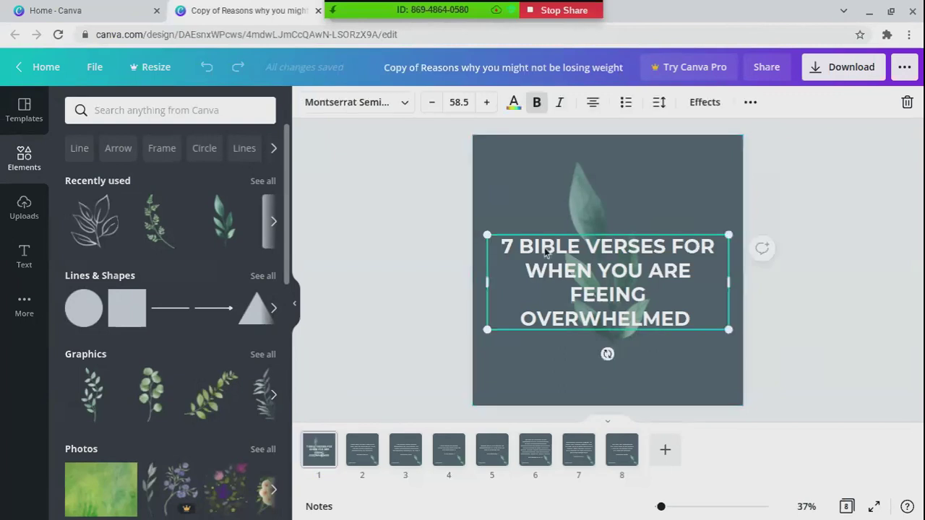
left_click(354, 102)
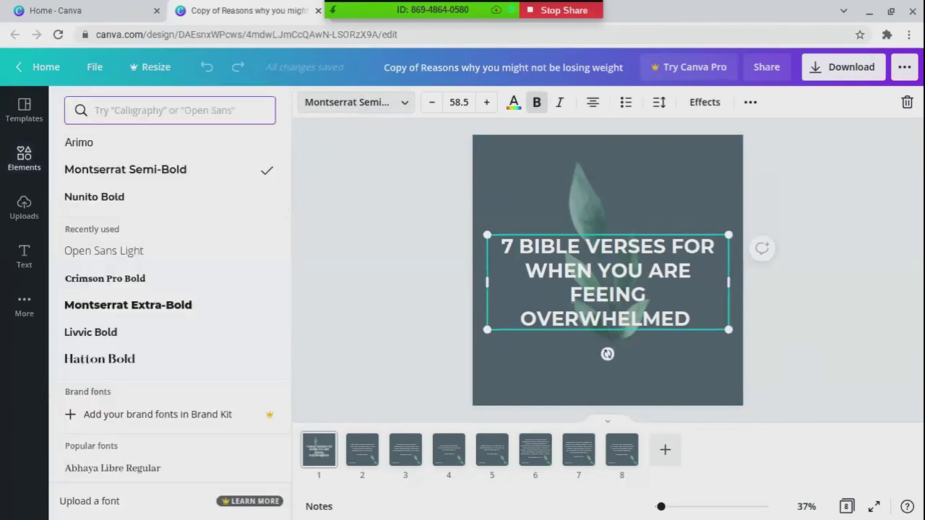
left_click(354, 103)
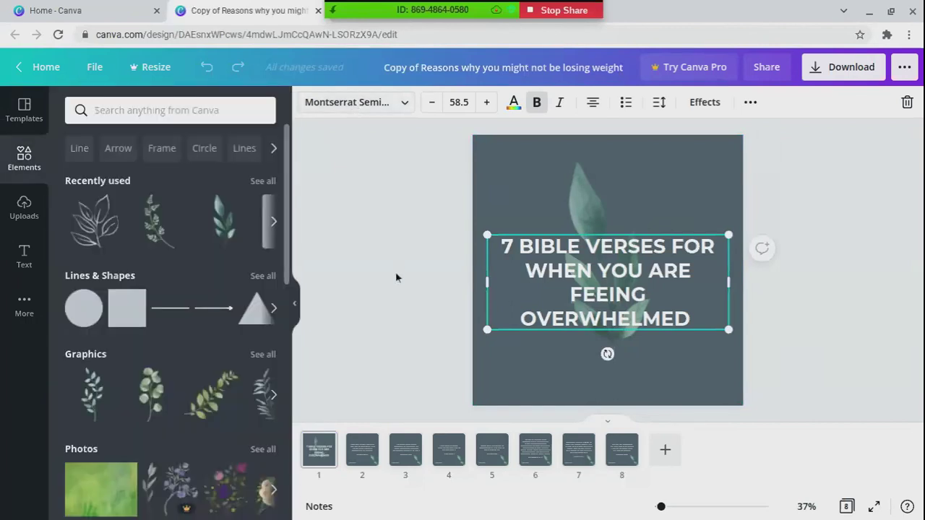
left_click(365, 442)
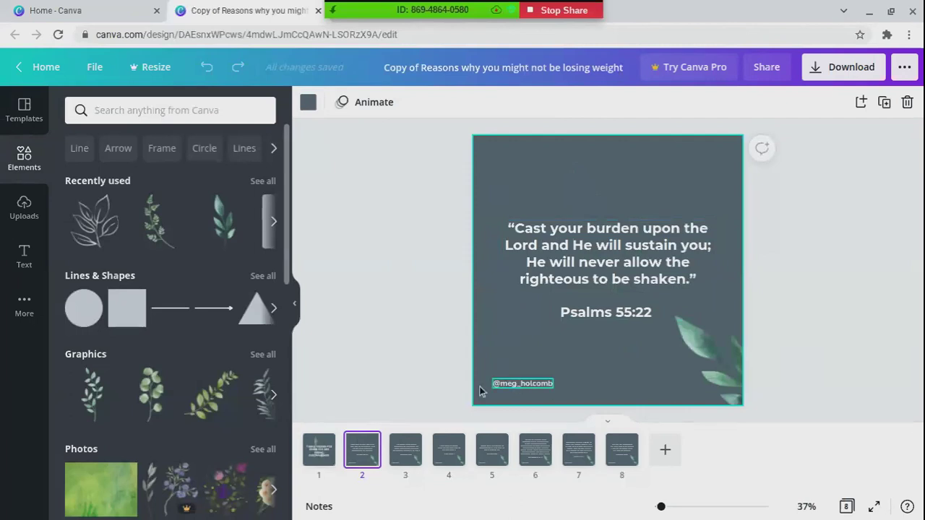
- Add a blank page after the Matthew 6:34 slide, making the carousel nine pages
right_click(334, 448)
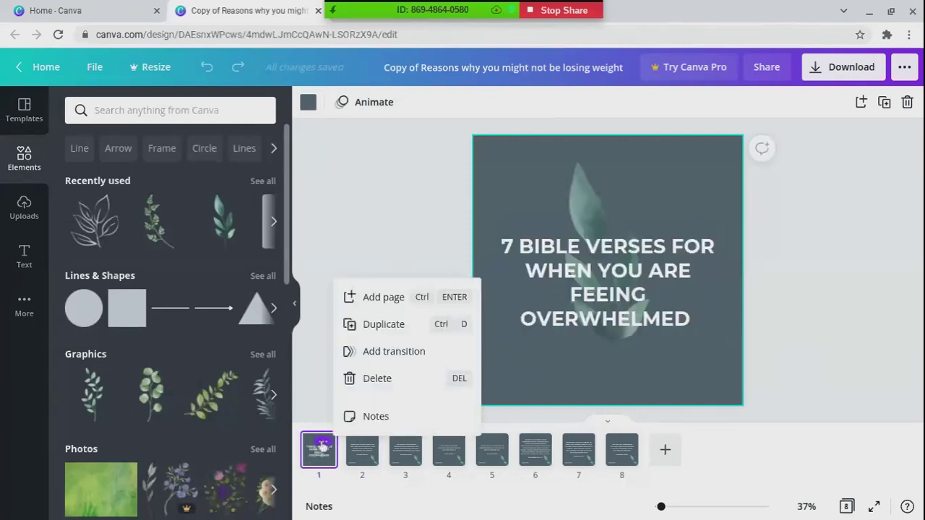
left_click(361, 450)
left_click(363, 444)
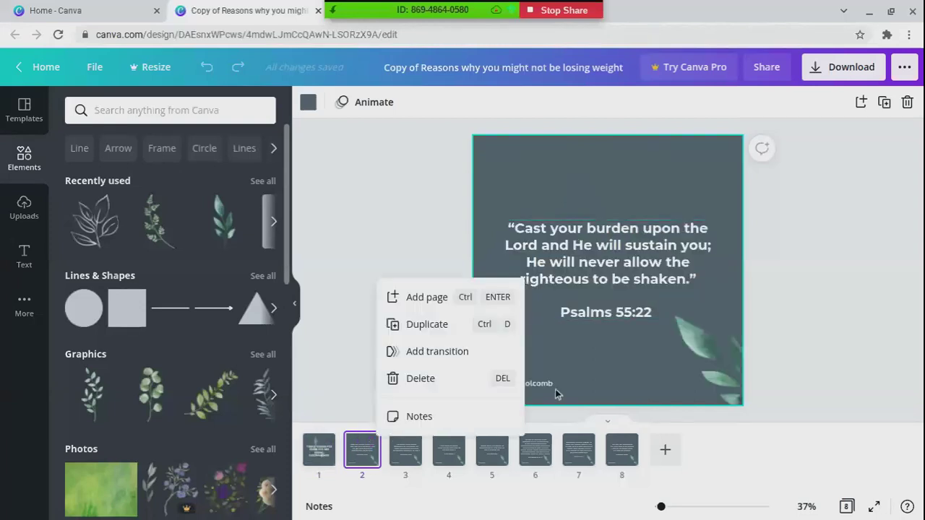
left_click(420, 219)
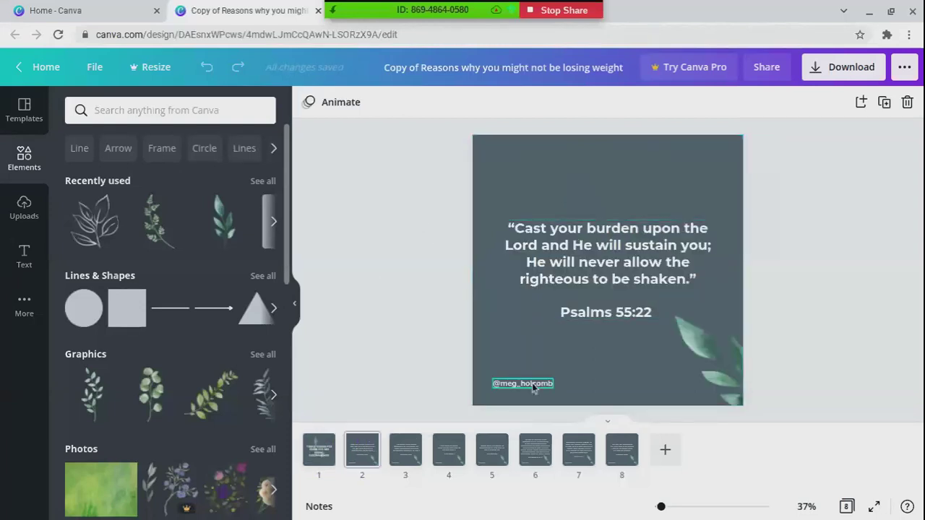
left_click(408, 452)
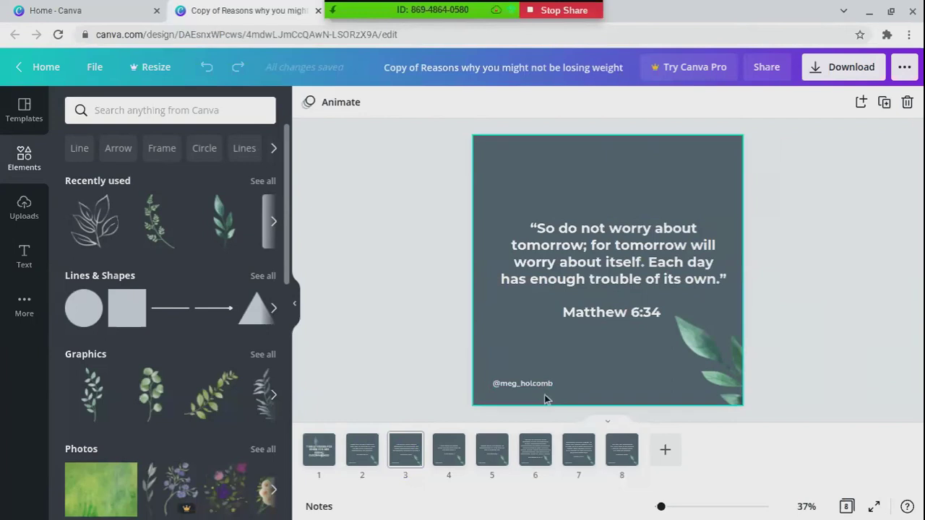
left_click(427, 450)
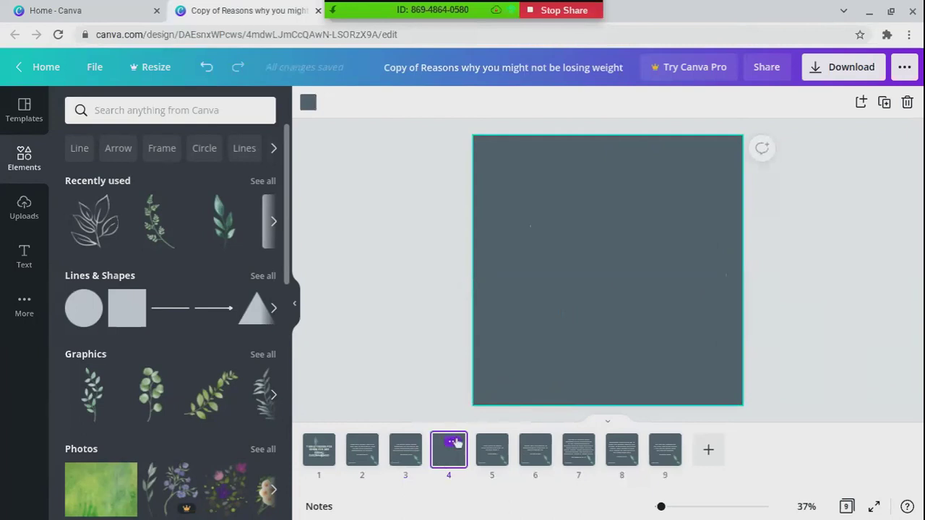
- Delete the blank page 4, then review the Romans 8:31, Philippians and 1 Peter 5:6-7 slides
left_click(452, 441)
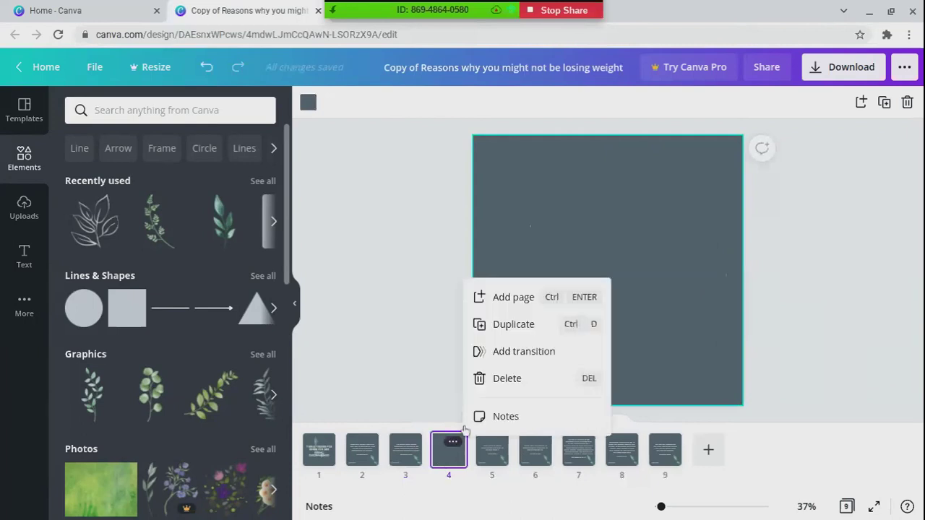
left_click(493, 381)
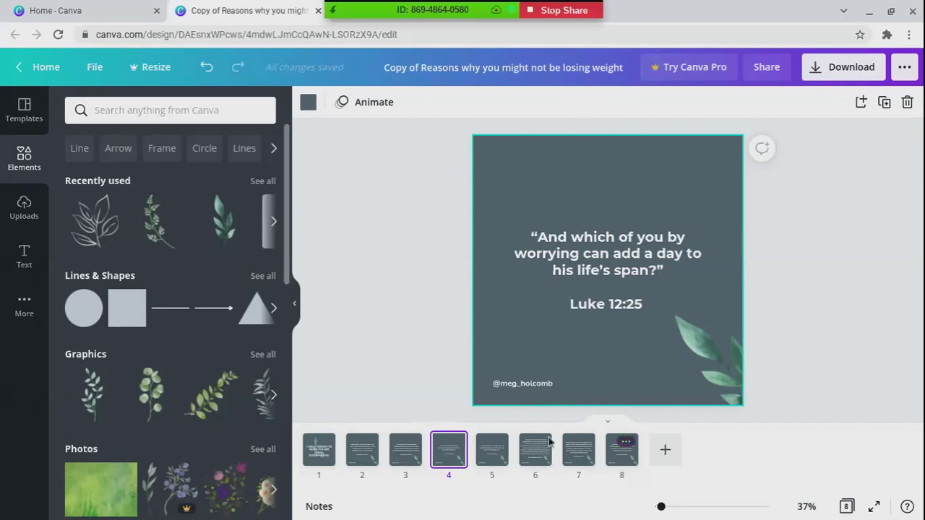
left_click(495, 449)
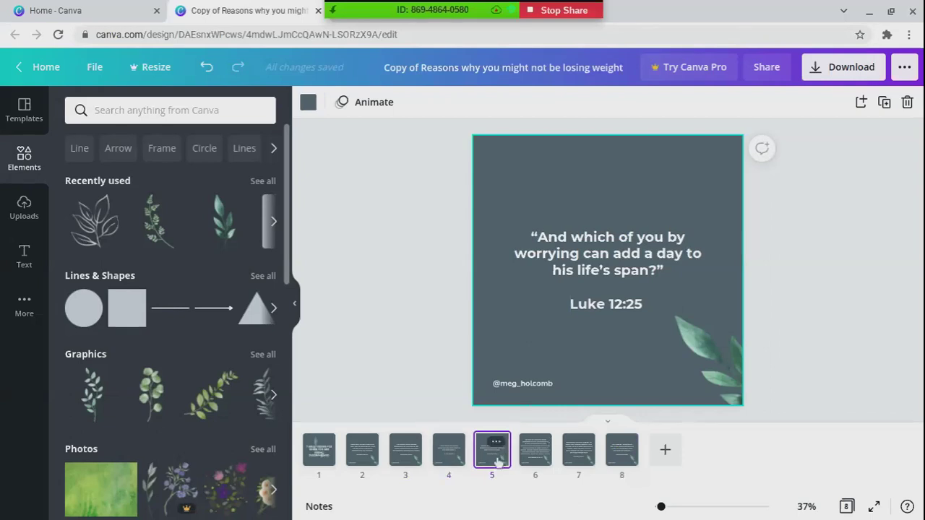
left_click(536, 450)
left_click(578, 457)
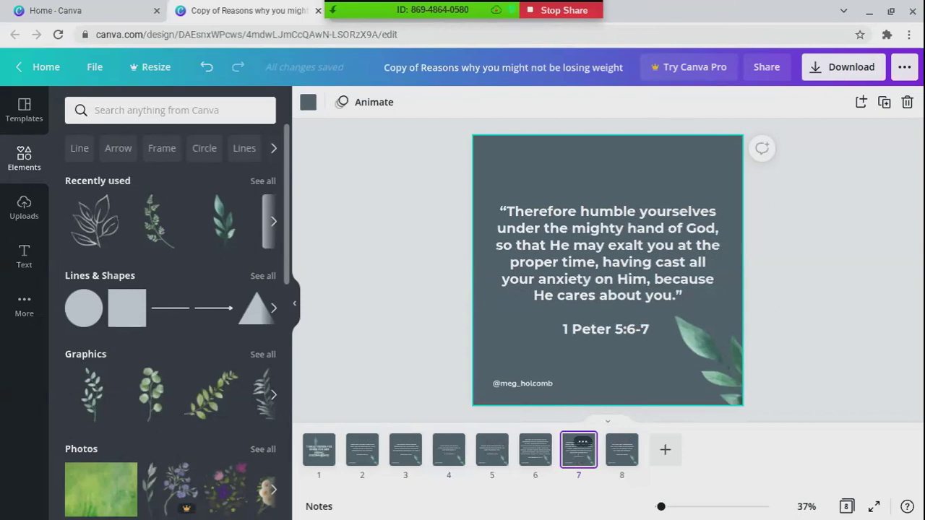
mouse_move(620, 452)
- Duplicate the Hebrews 13:6 slide as page 9 and check its quote text box
left_click(622, 454)
left_click(626, 441)
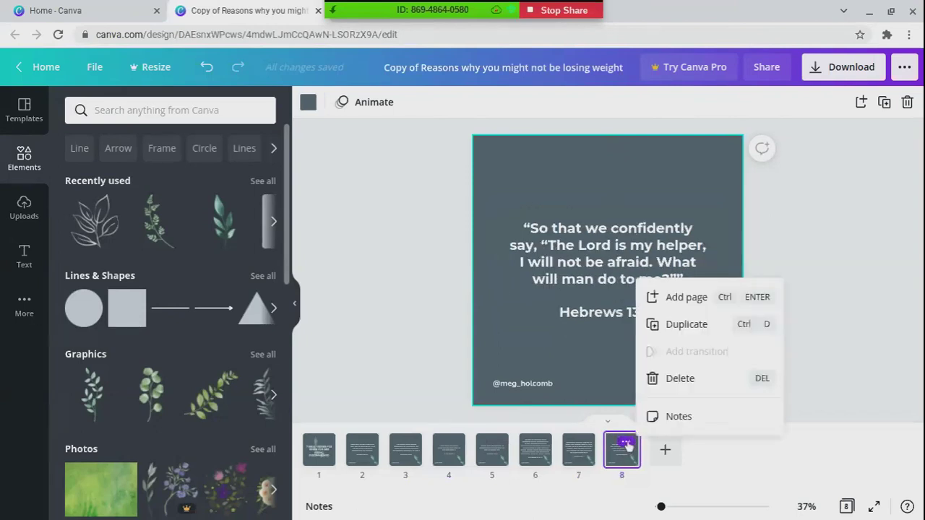
left_click(686, 325)
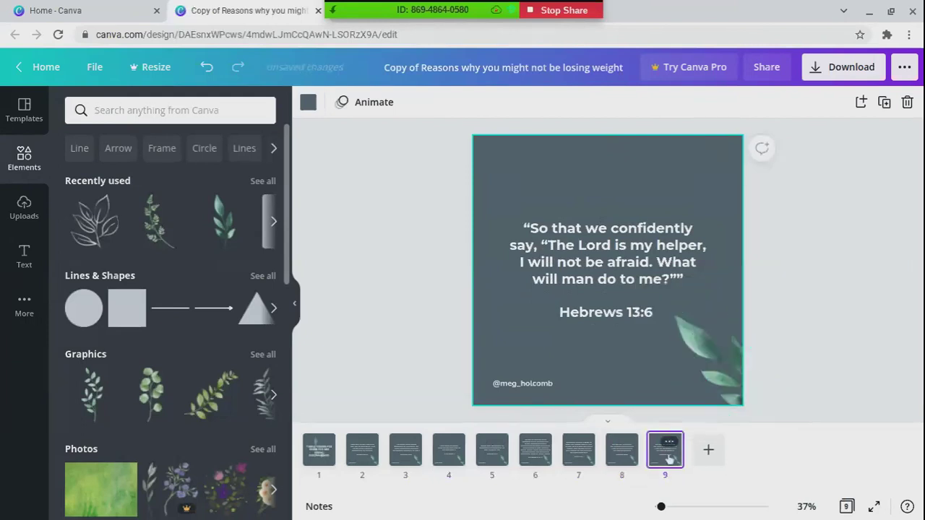
left_click(630, 453)
left_click(666, 448)
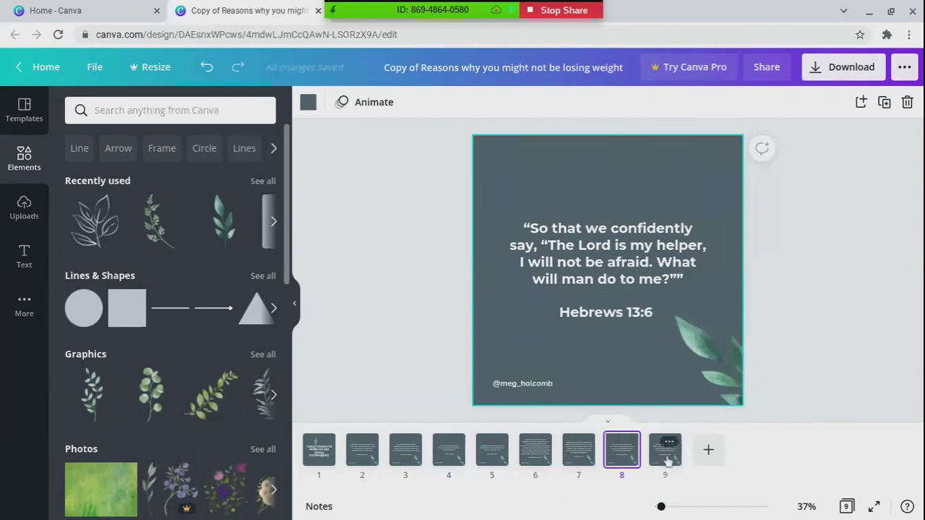
left_click(580, 239)
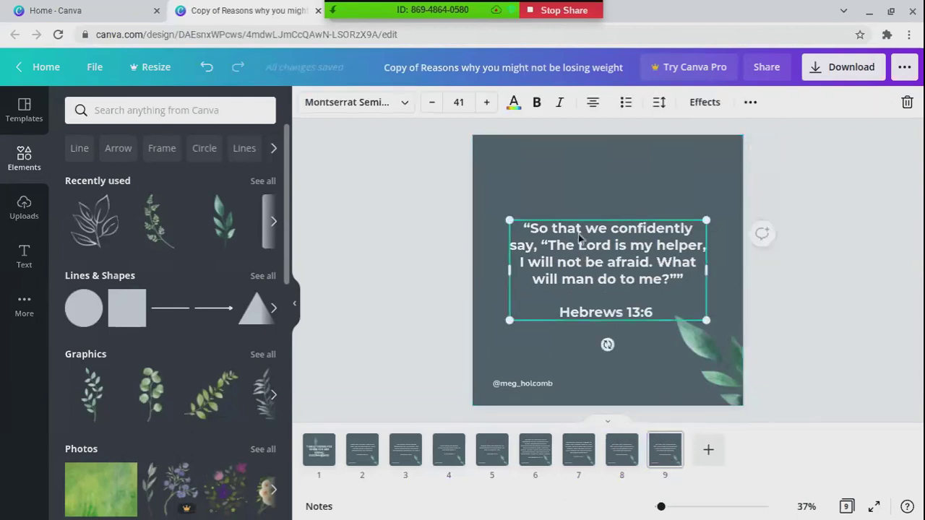
left_click(803, 171)
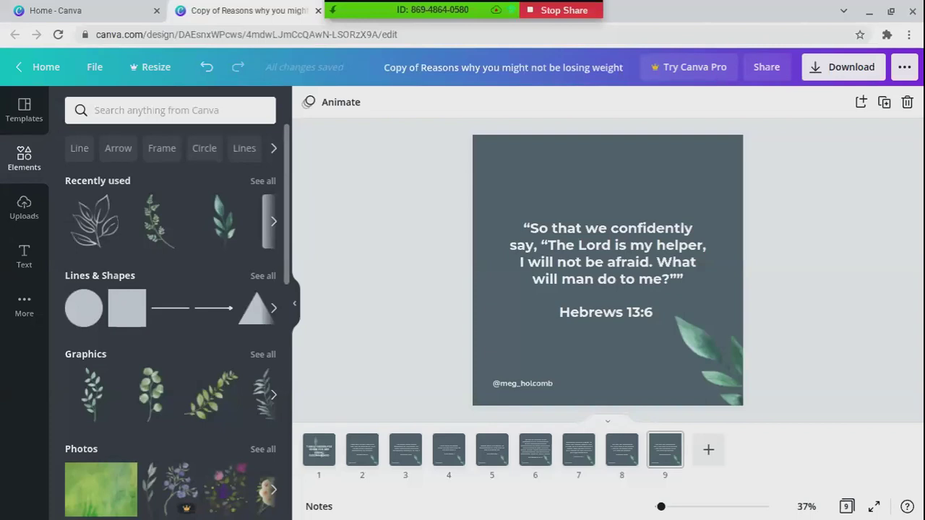
- Use the editor's Home button to return to the 'What will you design?' home page
left_click(34, 68)
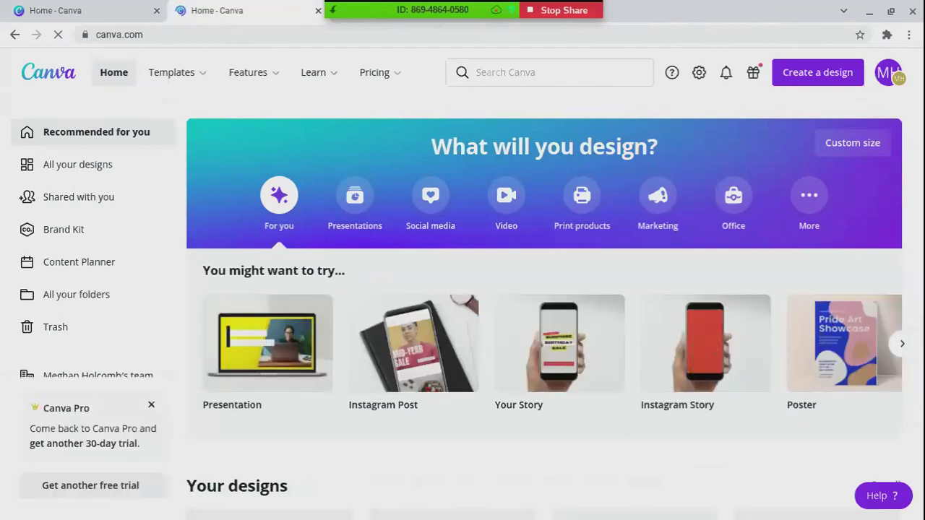
- Scroll the home page down to Your designs, where the carousel copy is listed
mouse_move(709, 357)
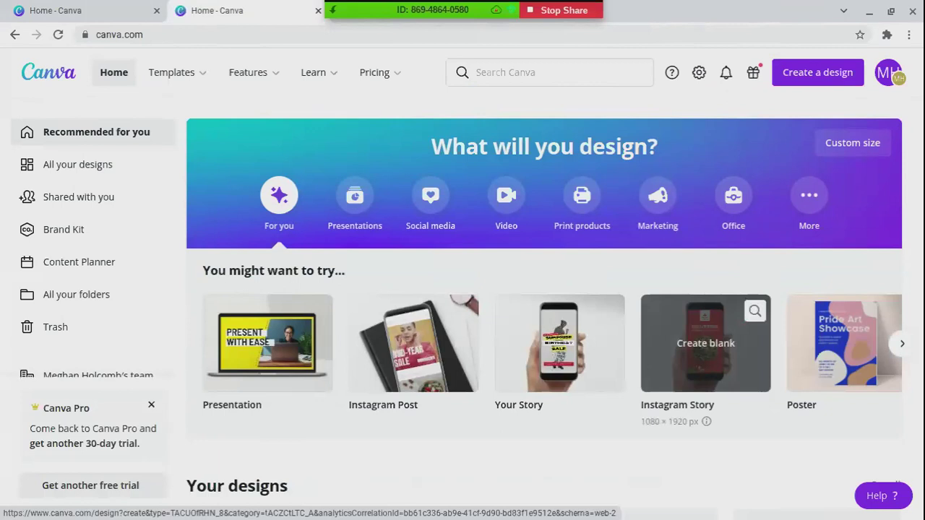
scroll(709, 357, "down", 5)
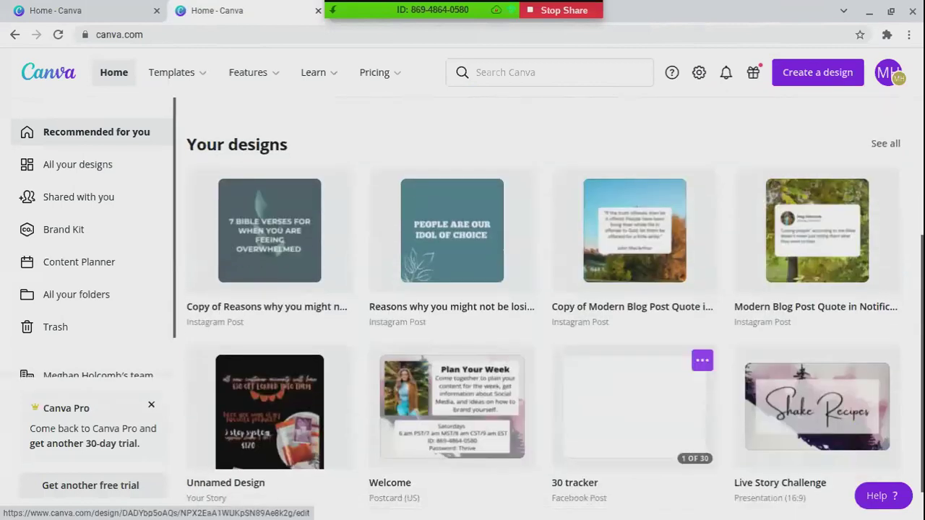